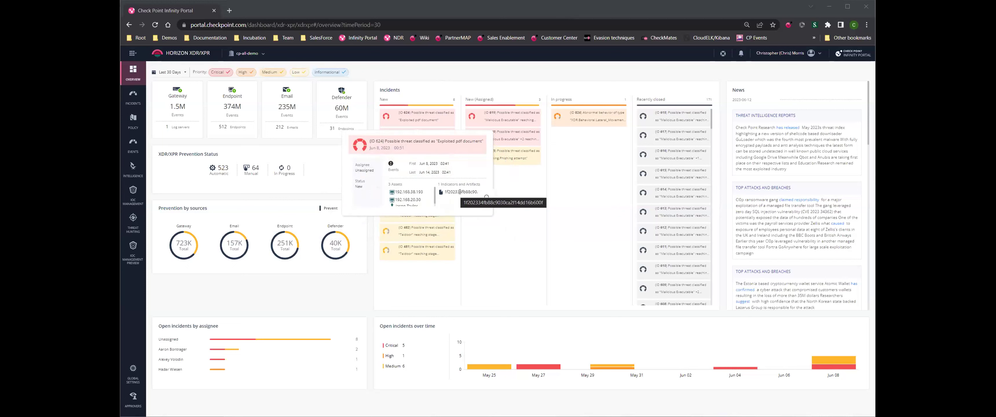
Step: Open the critical "Exploited pdf document" incident and review its affected assets, insights and forensics, and indicators and artifacts
{"action": "mouse_move", "coordinate": [465, 192]}
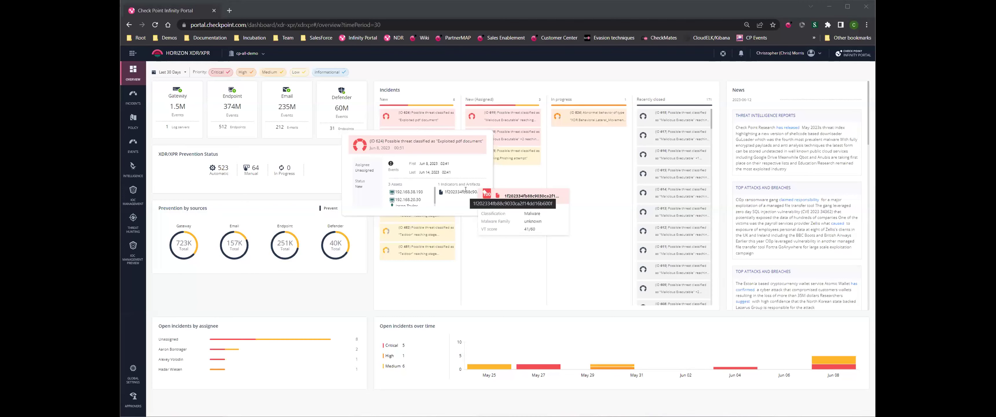
{"action": "left_click", "coordinate": [476, 197]}
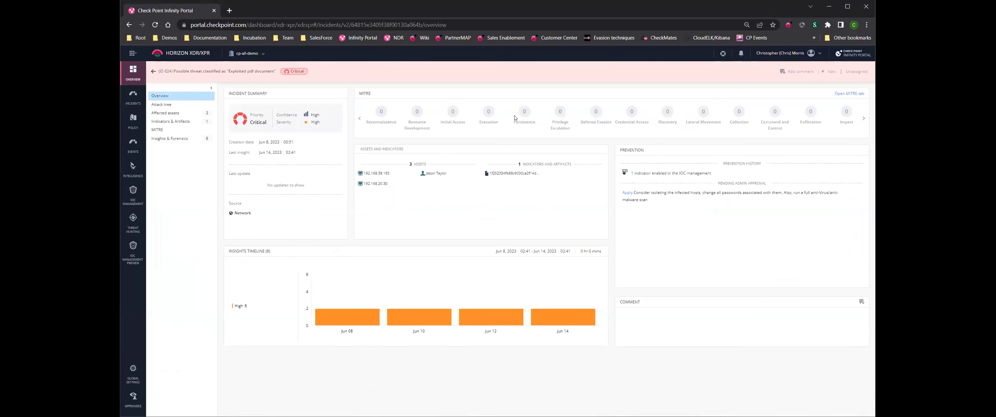
{"action": "left_click", "coordinate": [174, 113]}
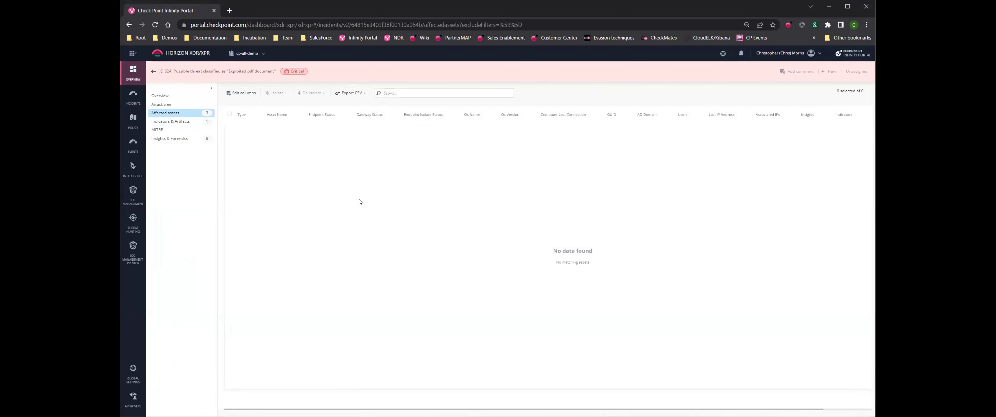
{"action": "left_click", "coordinate": [185, 139]}
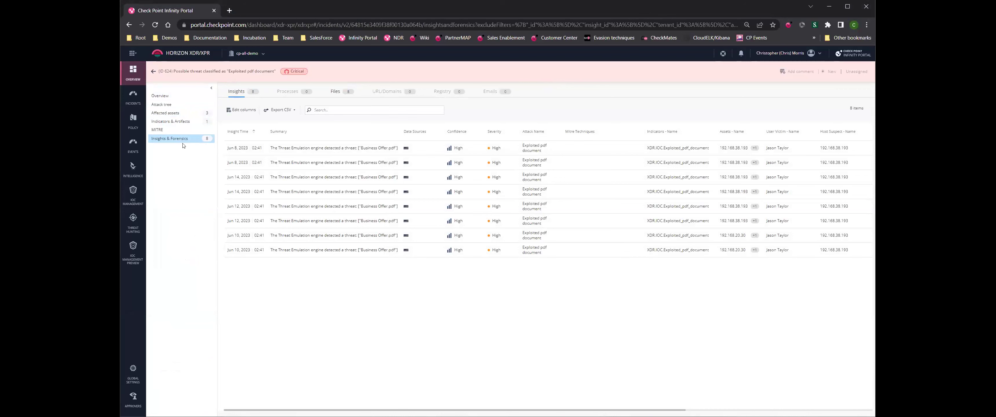
{"action": "left_click", "coordinate": [180, 121]}
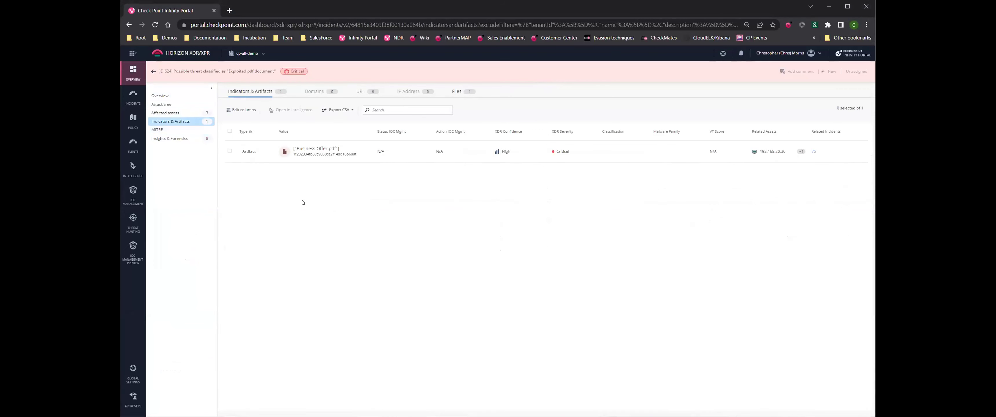
Step: Show the full incidents list with the time span set to Last Month
{"action": "left_click", "coordinate": [143, 94]}
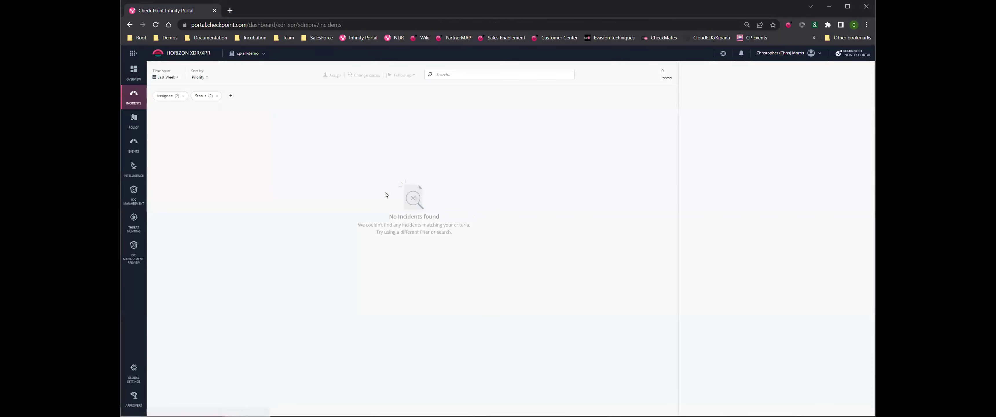
{"action": "left_click", "coordinate": [175, 78]}
{"action": "left_click", "coordinate": [177, 119]}
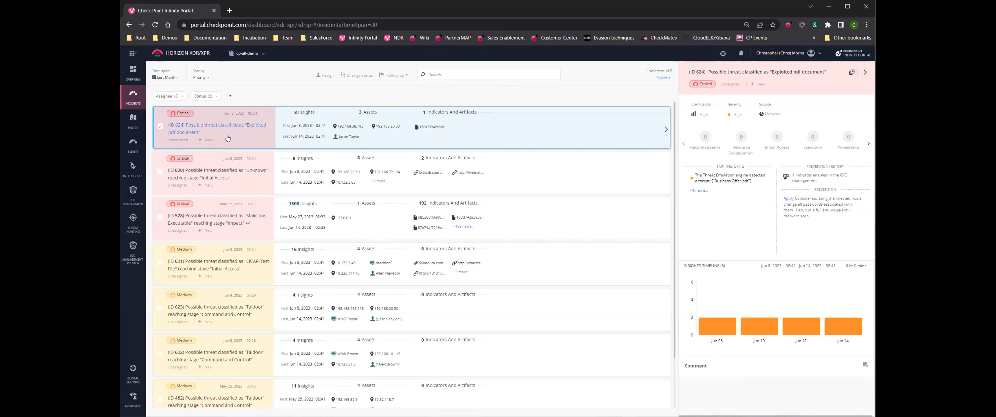
Step: Open the events log and examine its search filter suggestions and the statistics categories from product family to user
{"action": "left_click", "coordinate": [131, 151]}
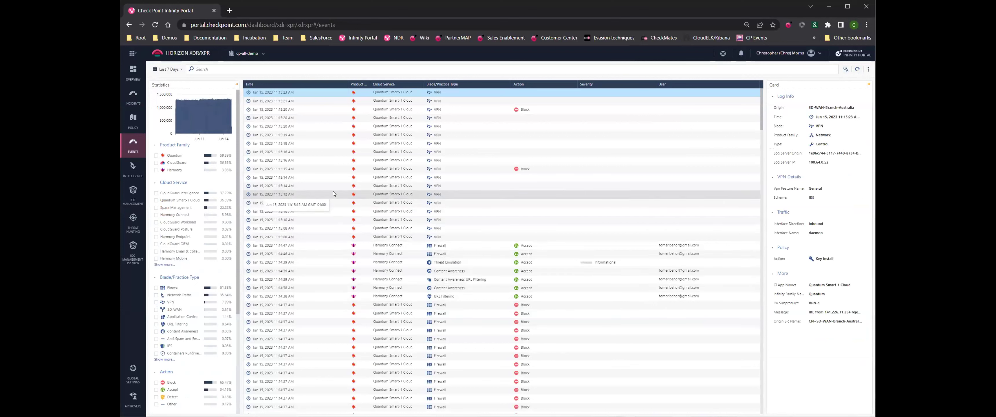
{"action": "left_click", "coordinate": [281, 69]}
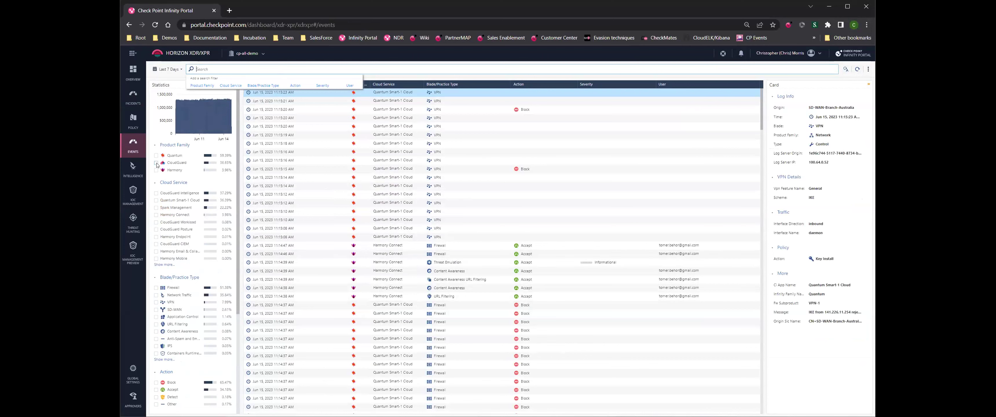
{"action": "scroll", "coordinate": [167, 169], "scroll_direction": "down", "scroll_amount": 4}
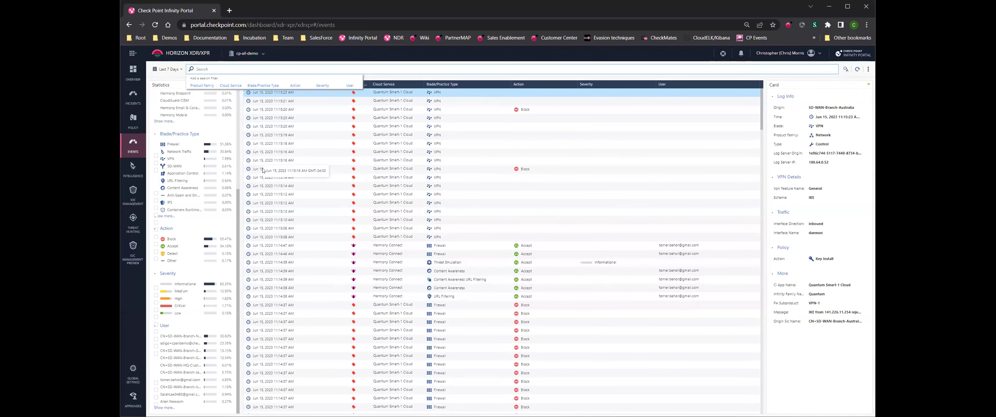
{"action": "scroll", "coordinate": [231, 169], "scroll_direction": "up", "scroll_amount": 3}
{"action": "scroll", "coordinate": [231, 169], "scroll_direction": "up", "scroll_amount": 2}
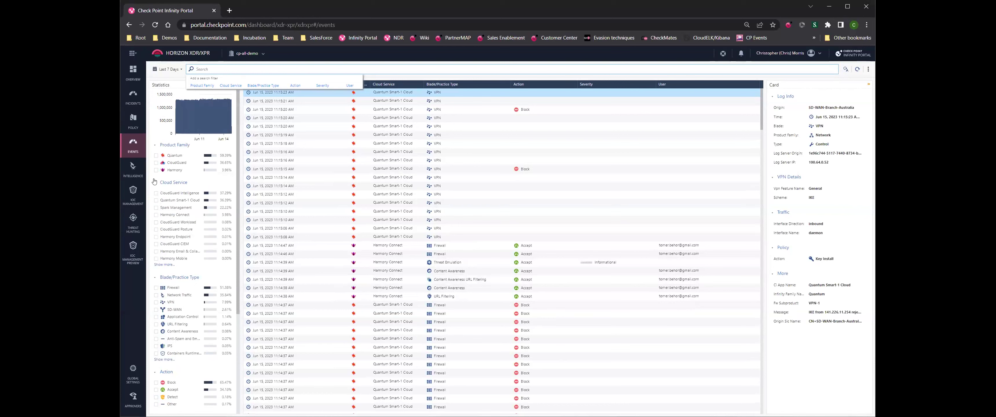
Step: Open the threat intelligence search page and look through its previously analyzed files for account.xls
{"action": "left_click", "coordinate": [134, 169]}
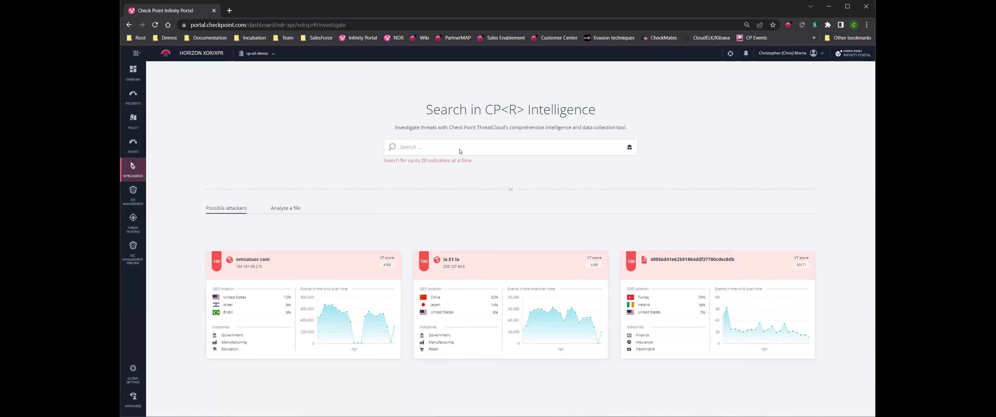
{"action": "left_click", "coordinate": [285, 208]}
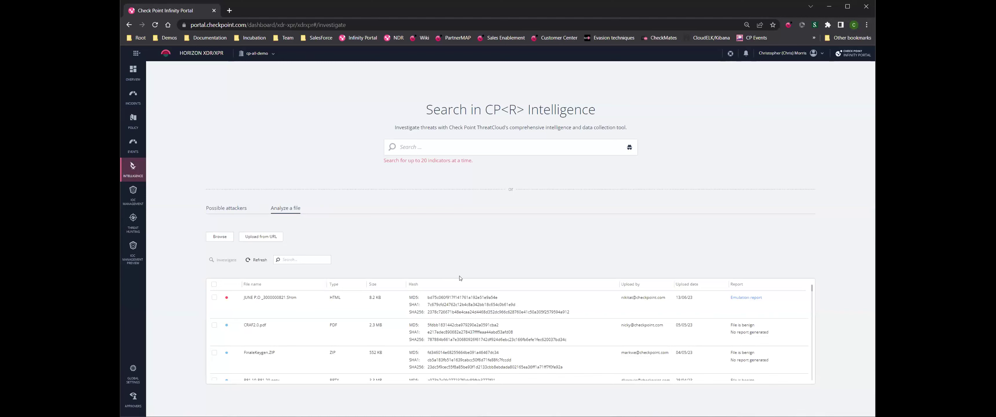
{"action": "scroll", "coordinate": [590, 325], "scroll_direction": "down", "scroll_amount": 4}
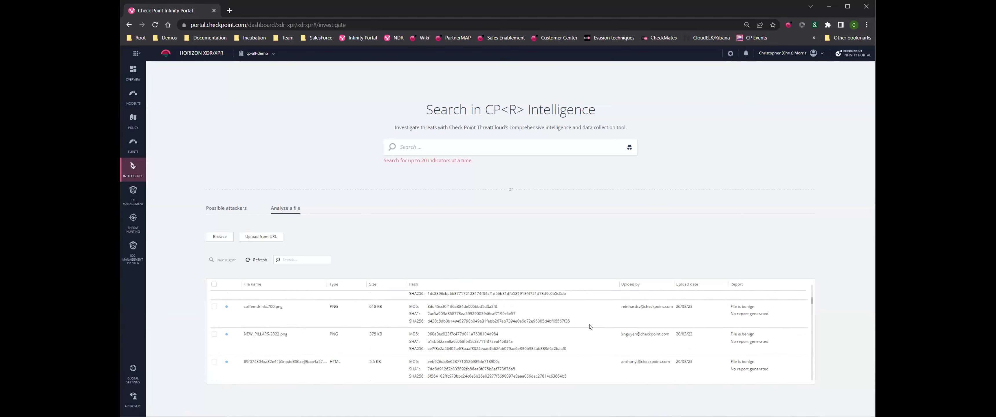
{"action": "scroll", "coordinate": [590, 327], "scroll_direction": "down", "scroll_amount": 10}
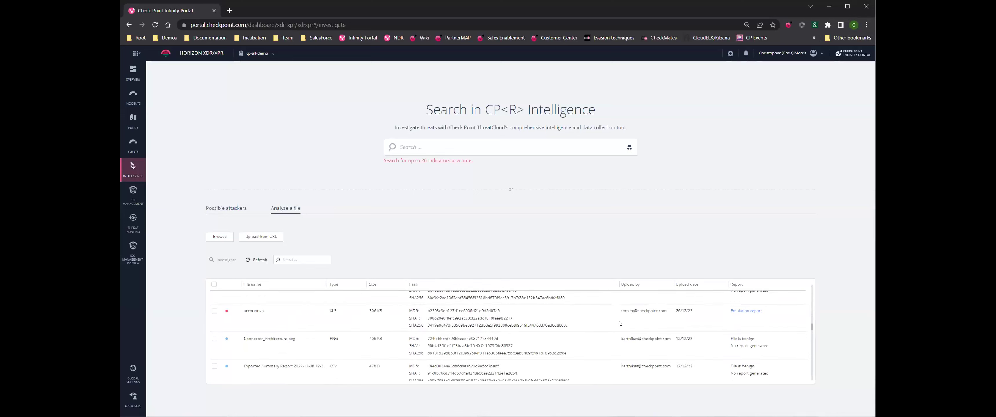
Step: Open the emulation report for account.xls, review its suspicious activities, emulation videos and advanced forensics, and close the report
{"action": "left_click", "coordinate": [748, 310]}
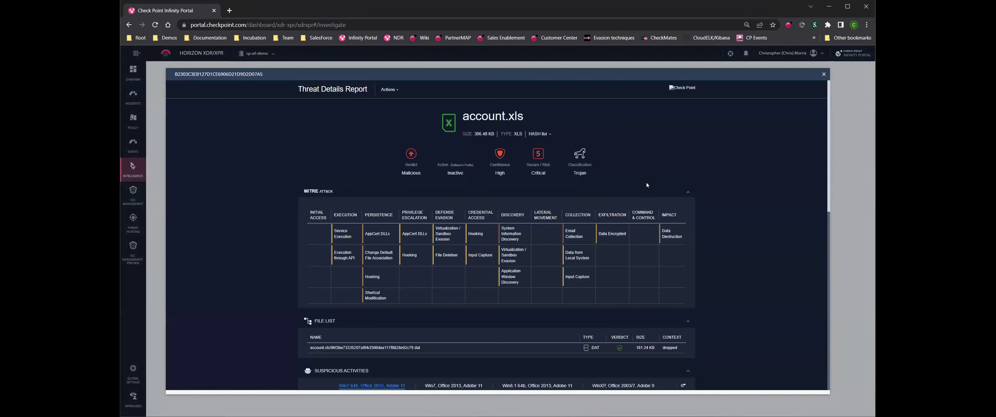
{"action": "scroll", "coordinate": [647, 184], "scroll_direction": "down", "scroll_amount": 7}
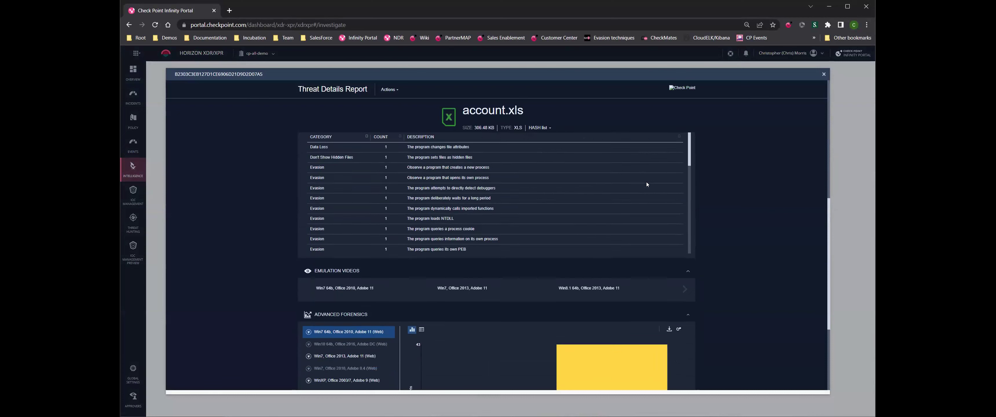
{"action": "scroll", "coordinate": [646, 184], "scroll_direction": "down", "scroll_amount": 1}
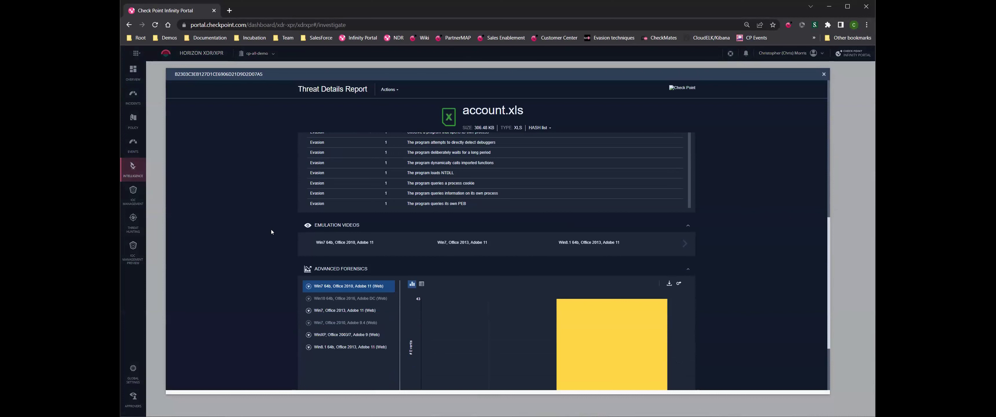
{"action": "scroll", "coordinate": [271, 230], "scroll_direction": "up", "scroll_amount": 5}
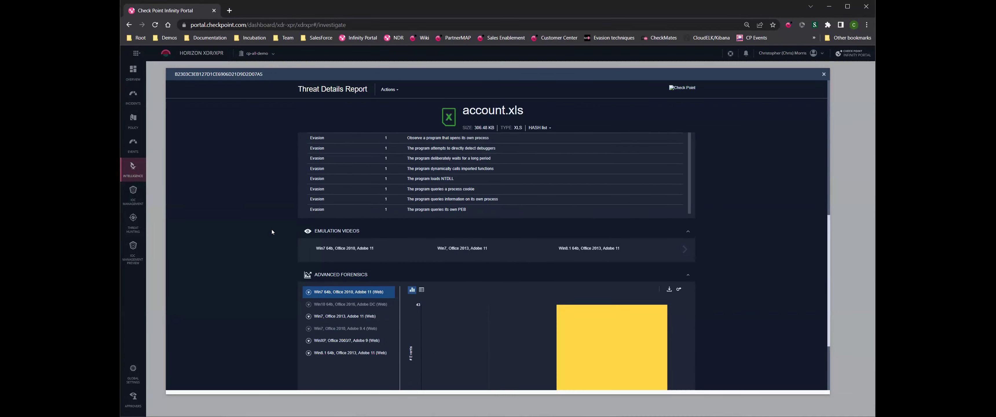
{"action": "left_click", "coordinate": [824, 74]}
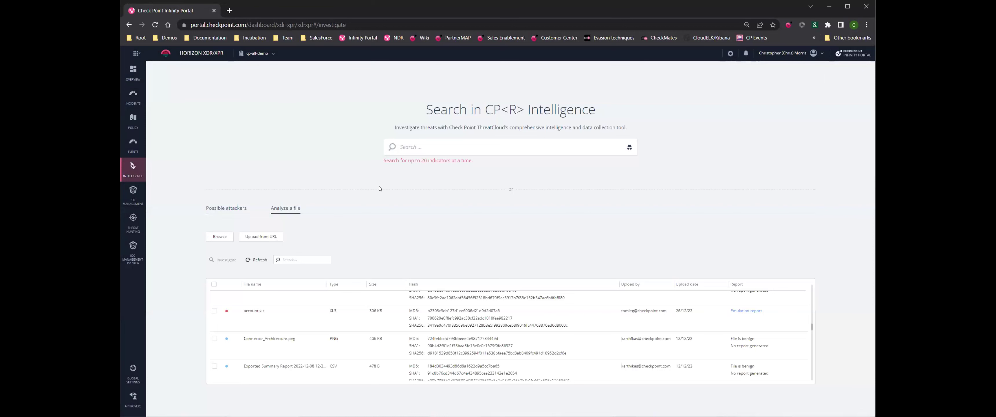
Step: Open the possible attacker omnatuor.com and examine its Whois registration details
{"action": "left_click", "coordinate": [237, 210]}
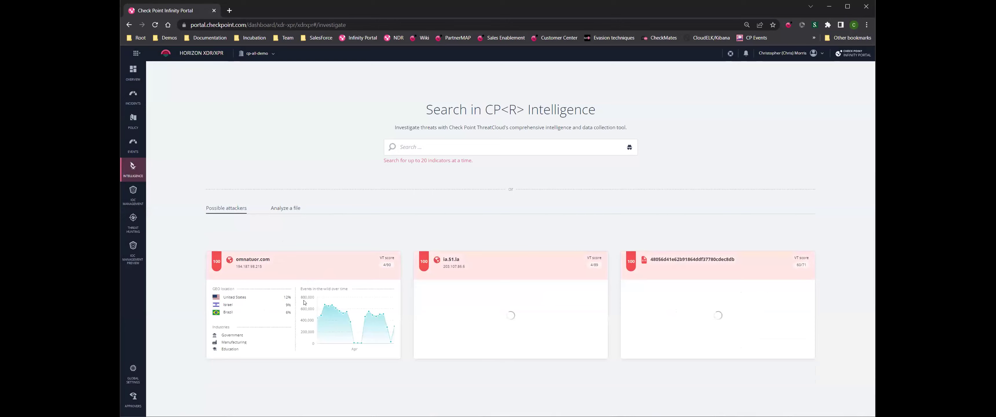
{"action": "left_click", "coordinate": [303, 271]}
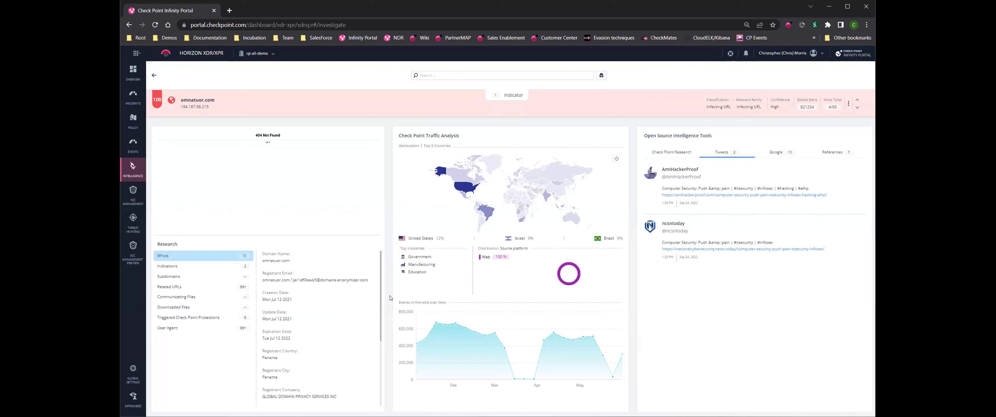
{"action": "mouse_move", "coordinate": [265, 181]}
{"action": "scroll", "coordinate": [302, 281], "scroll_direction": "down", "scroll_amount": 3}
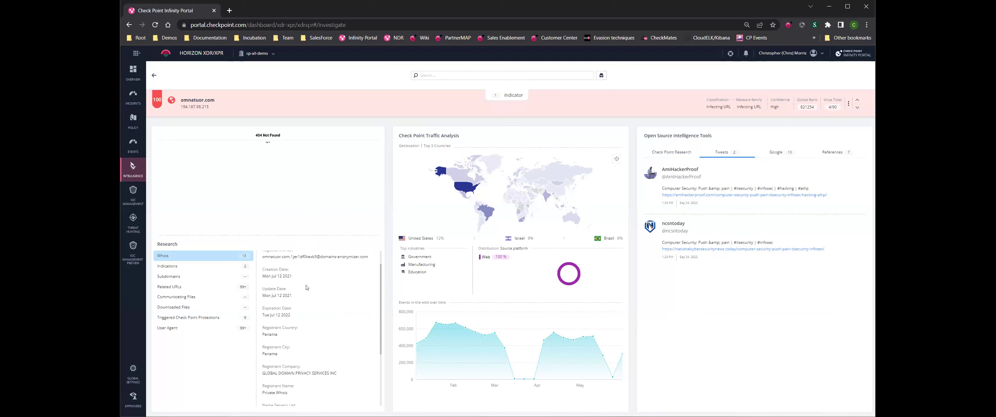
Step: Review the related URLs and the triggered Check Point protections in the research on omnatuor.com
{"action": "left_click", "coordinate": [188, 287]}
{"action": "scroll", "coordinate": [314, 305], "scroll_direction": "down", "scroll_amount": 8}
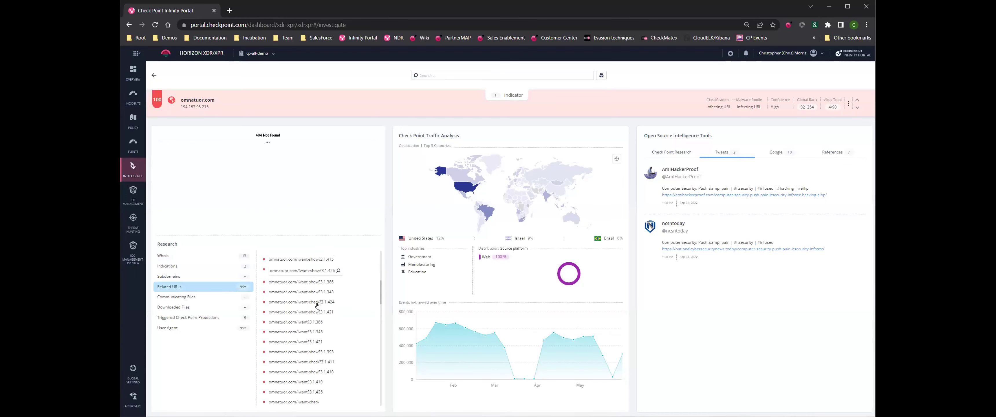
{"action": "scroll", "coordinate": [318, 306], "scroll_direction": "down", "scroll_amount": 4}
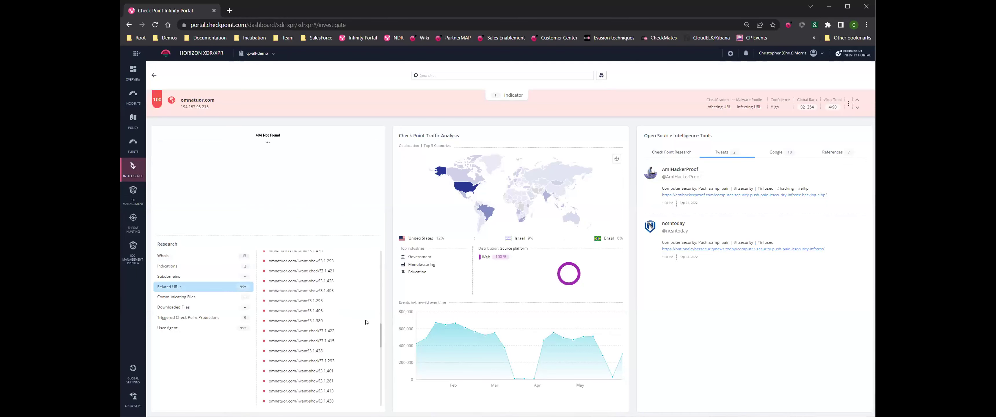
{"action": "scroll", "coordinate": [345, 365], "scroll_direction": "down", "scroll_amount": 6}
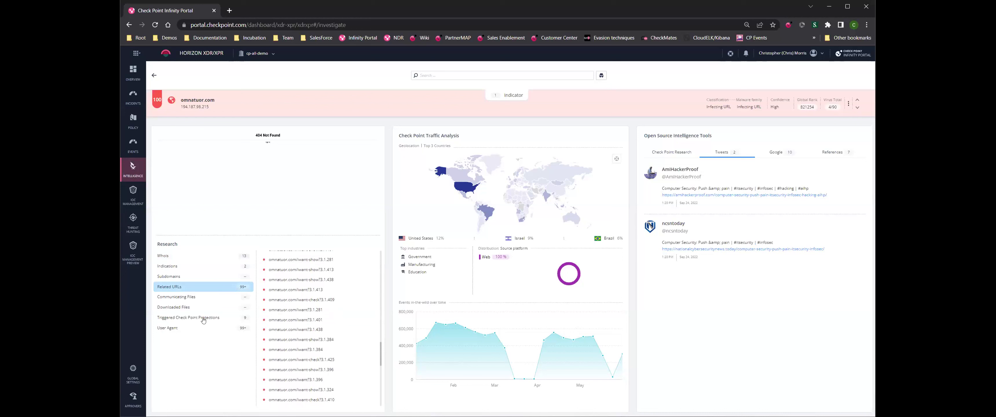
{"action": "left_click", "coordinate": [195, 323]}
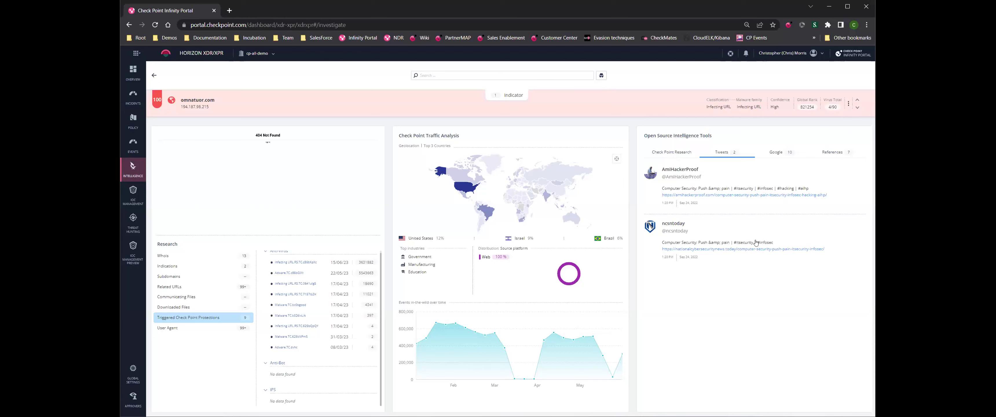
Step: Check the Google results and the references among the open source intelligence on omnatuor.com
{"action": "left_click", "coordinate": [779, 156]}
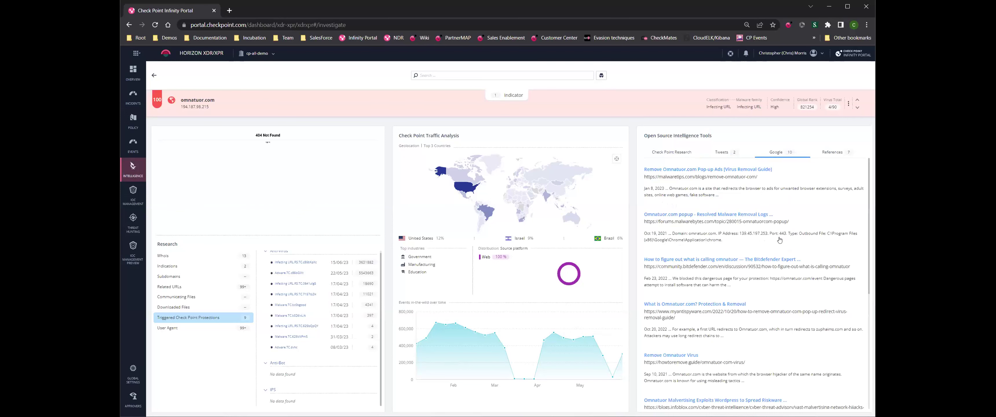
{"action": "scroll", "coordinate": [782, 242], "scroll_direction": "down", "scroll_amount": 4}
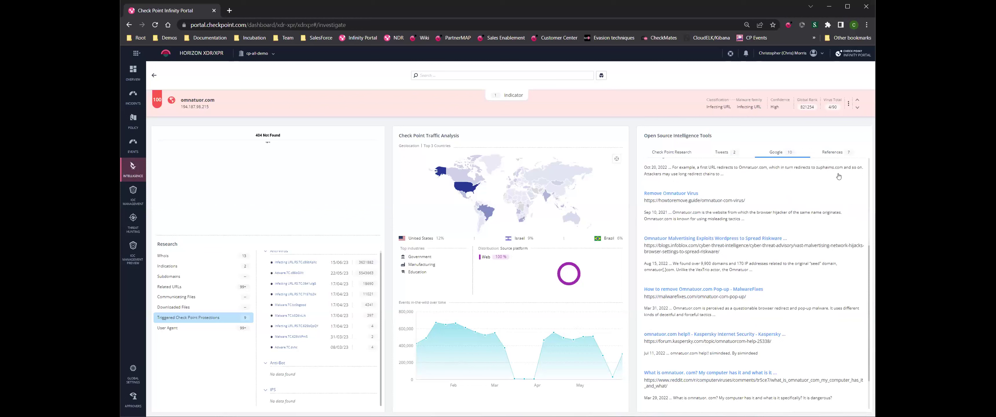
{"action": "left_click", "coordinate": [835, 156]}
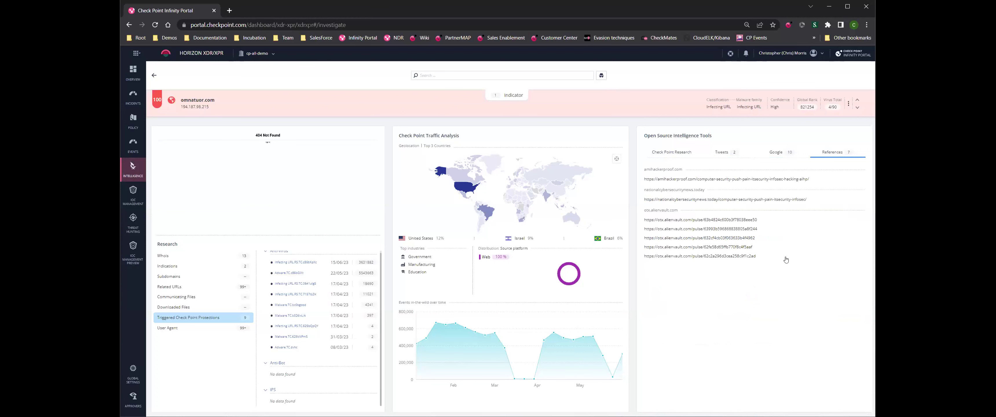
Step: Open the VirusTotal report for omnatuor.com from its Virus Total score and examine the security vendors' analysis
{"action": "left_click", "coordinate": [834, 108]}
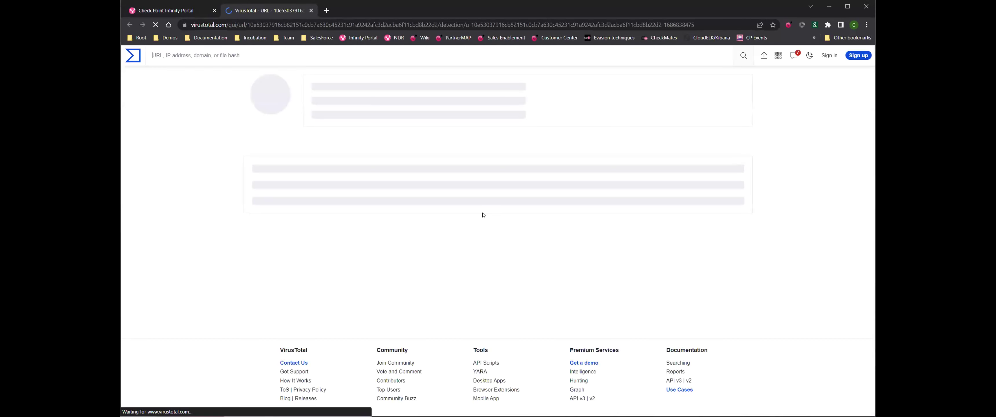
{"action": "scroll", "coordinate": [484, 206], "scroll_direction": "down", "scroll_amount": 2}
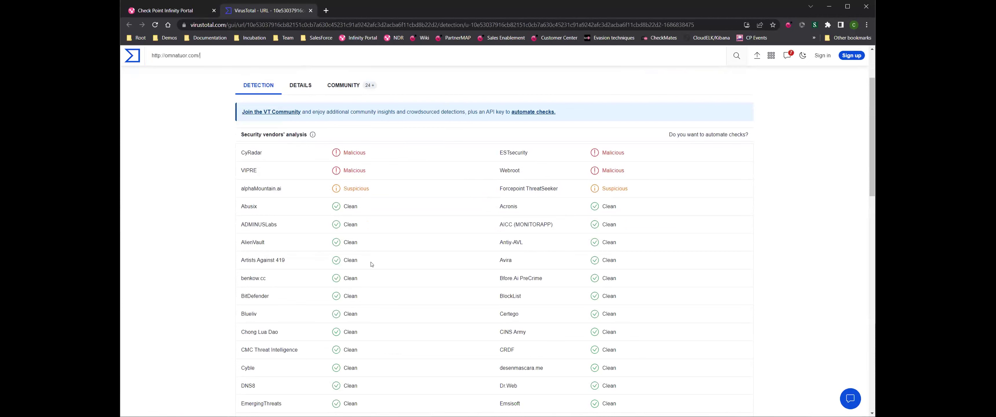
{"action": "scroll", "coordinate": [371, 264], "scroll_direction": "down", "scroll_amount": 15}
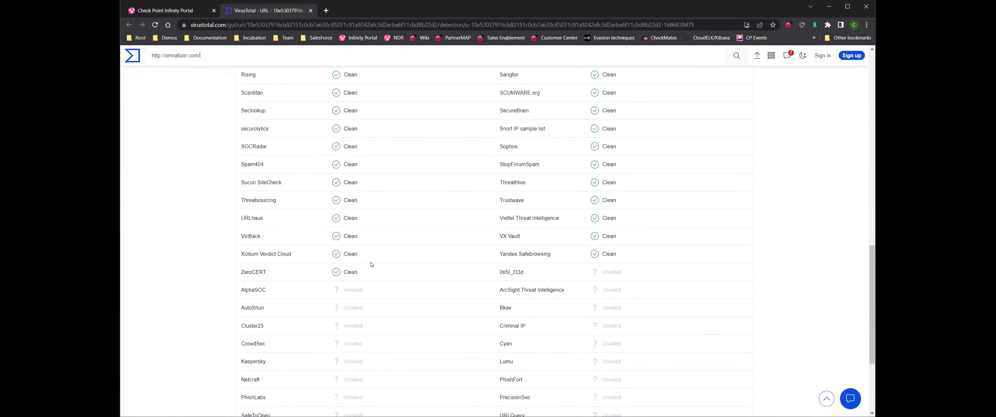
{"action": "scroll", "coordinate": [372, 264], "scroll_direction": "down", "scroll_amount": 4}
{"action": "scroll", "coordinate": [371, 264], "scroll_direction": "up", "scroll_amount": 20}
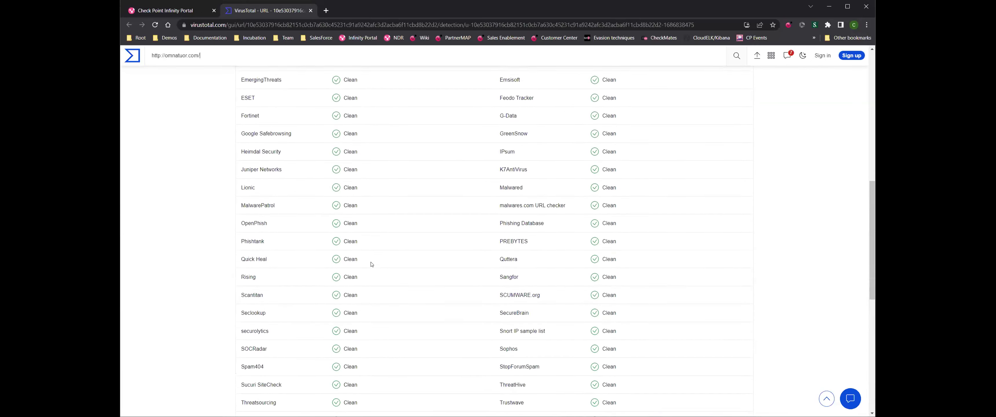
{"action": "scroll", "coordinate": [371, 264], "scroll_direction": "up", "scroll_amount": 4}
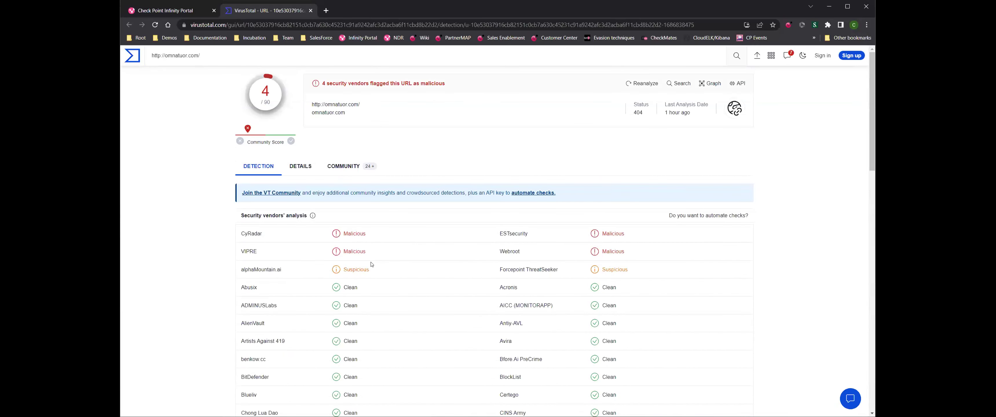
Step: Close the VirusTotal report and open Threat Hunting
{"action": "left_click", "coordinate": [311, 11]}
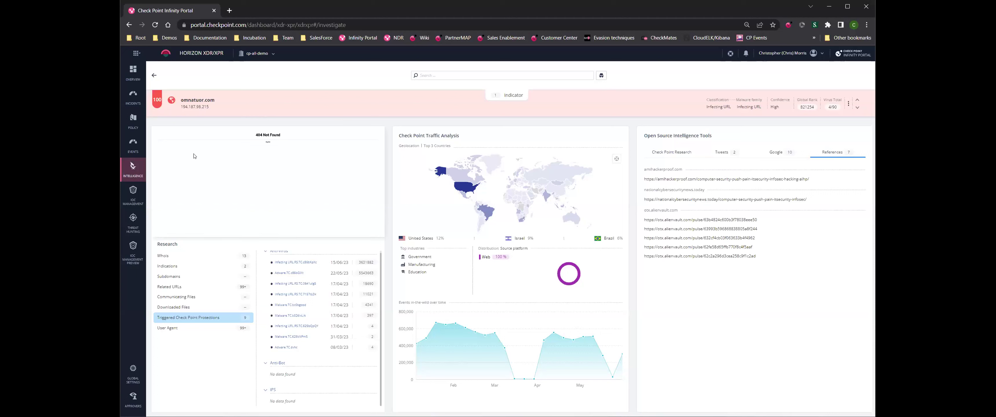
{"action": "left_click", "coordinate": [144, 227]}
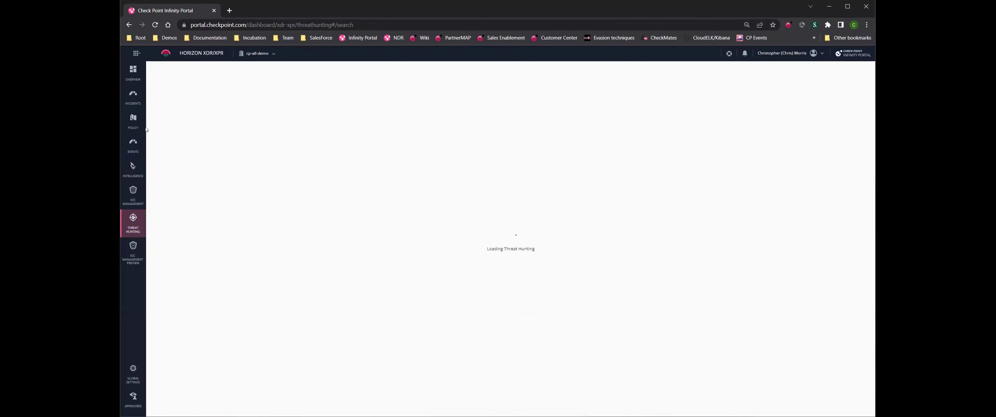
Step: Browse the indicators in IOC Management and view the prevent and detect feed URLs
{"action": "left_click", "coordinate": [133, 195]}
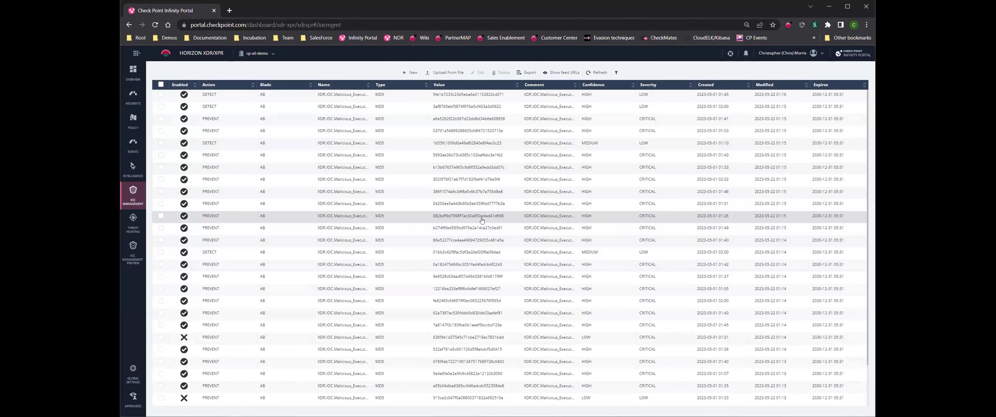
{"action": "scroll", "coordinate": [482, 222], "scroll_direction": "down", "scroll_amount": 2}
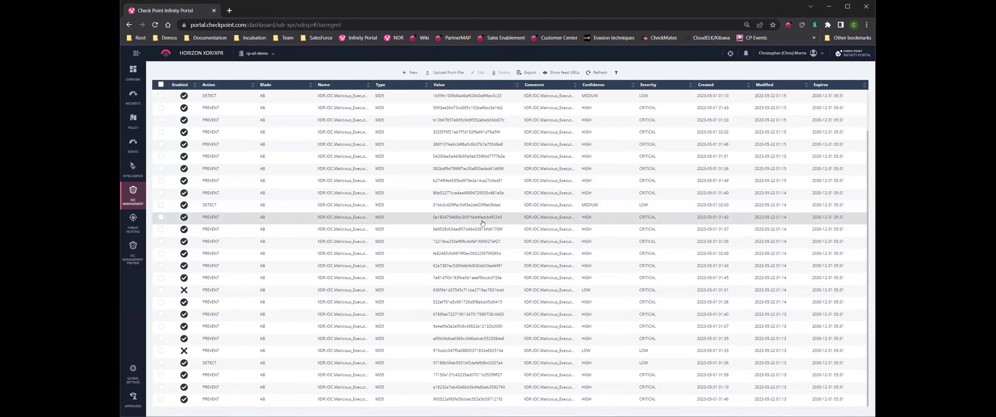
{"action": "scroll", "coordinate": [476, 332], "scroll_direction": "up", "scroll_amount": 1}
{"action": "scroll", "coordinate": [476, 332], "scroll_direction": "up", "scroll_amount": 1}
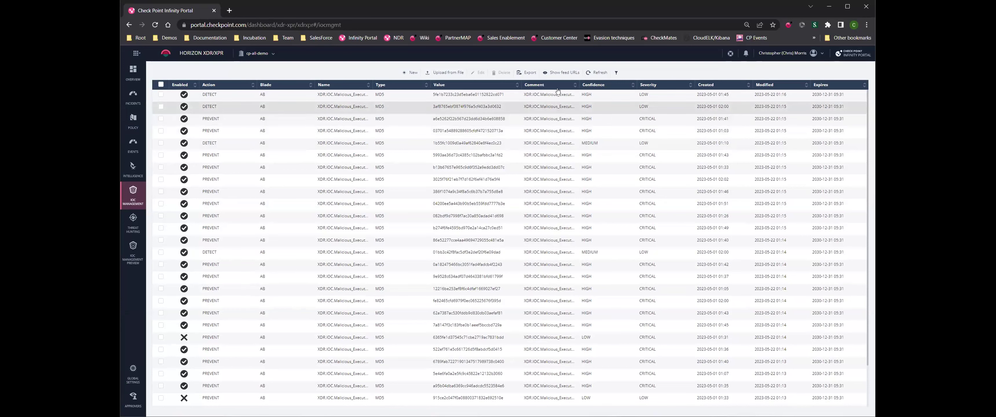
{"action": "left_click", "coordinate": [561, 73]}
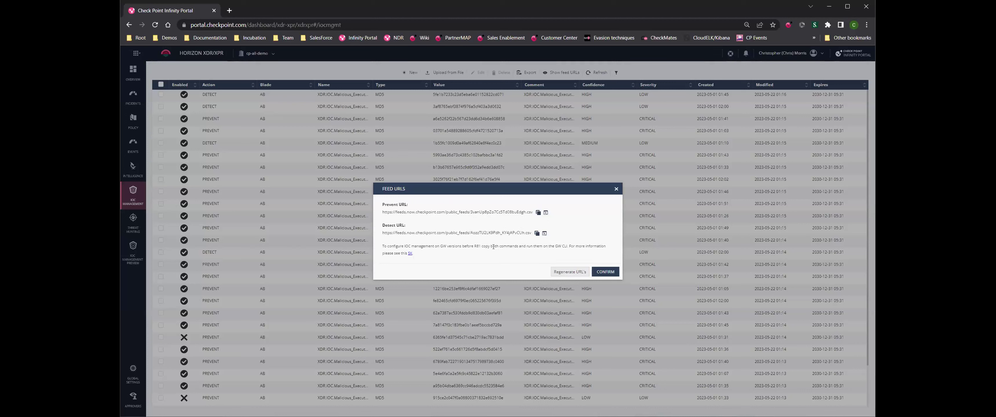
{"action": "left_click", "coordinate": [617, 189]}
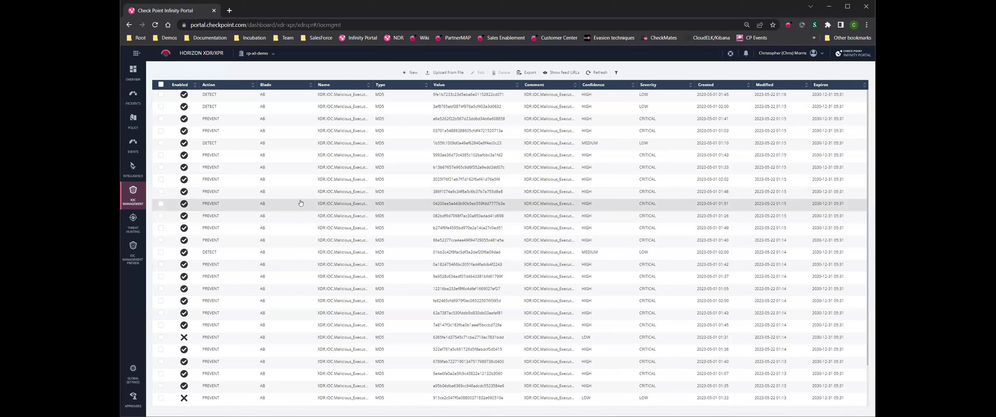
Step: Review the policy's automation thresholds for IOC management and its list of exclusions
{"action": "left_click", "coordinate": [134, 123]}
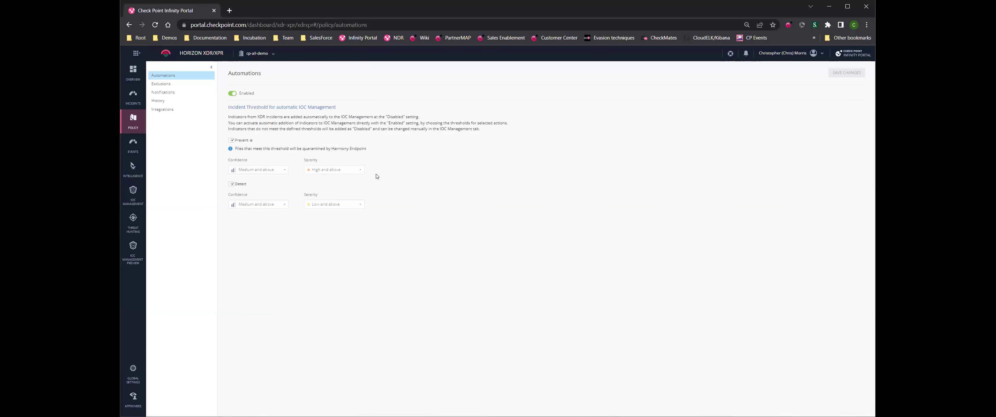
{"action": "left_click", "coordinate": [162, 84]}
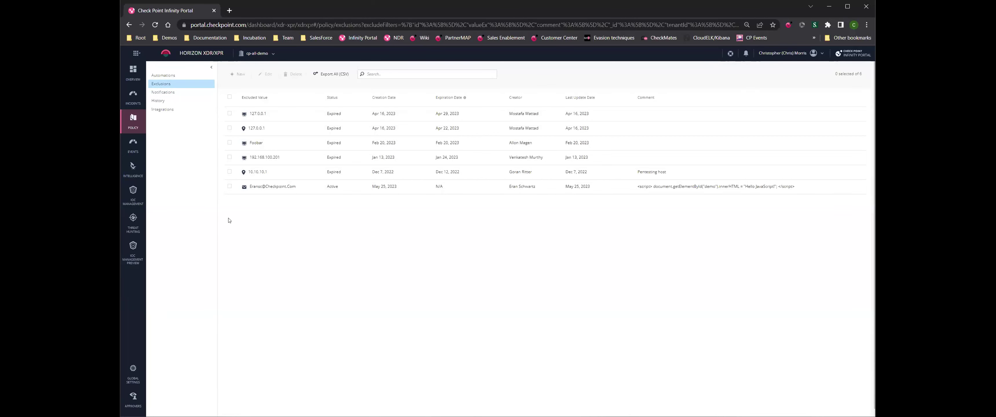
Step: Review the policy's notification settings and browse the history of incident actions for the last month
{"action": "left_click", "coordinate": [162, 92]}
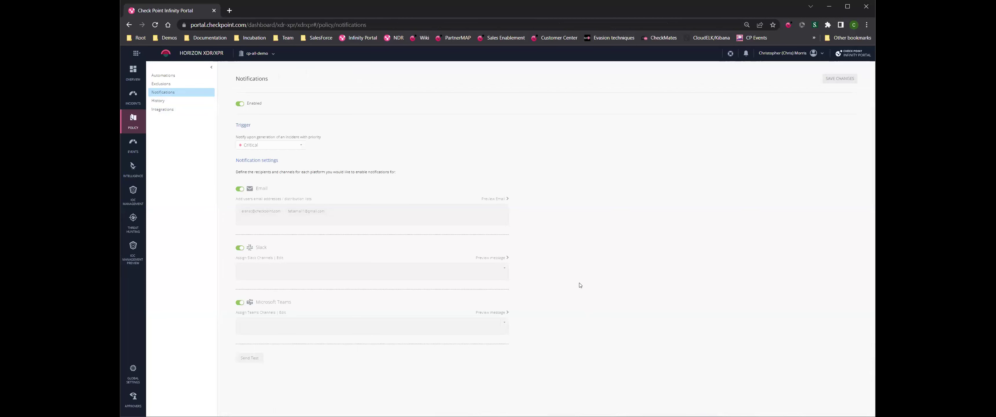
{"action": "left_click", "coordinate": [175, 102]}
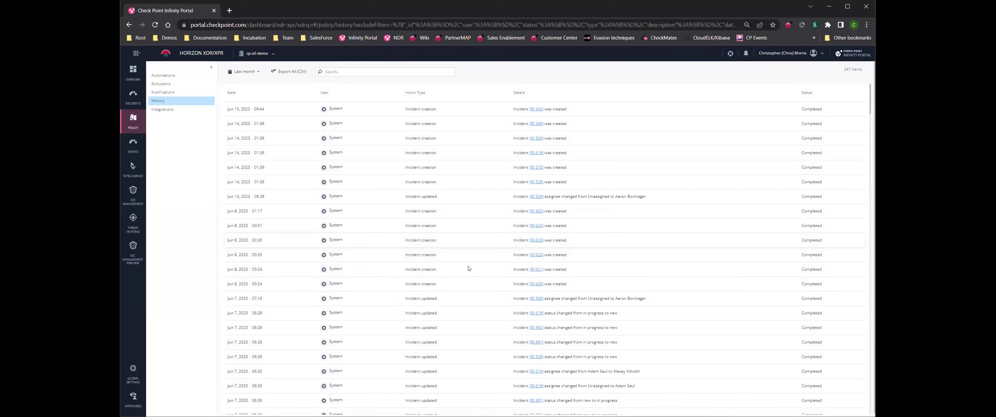
{"action": "scroll", "coordinate": [420, 237], "scroll_direction": "down", "scroll_amount": 3}
{"action": "scroll", "coordinate": [419, 235], "scroll_direction": "down", "scroll_amount": 6}
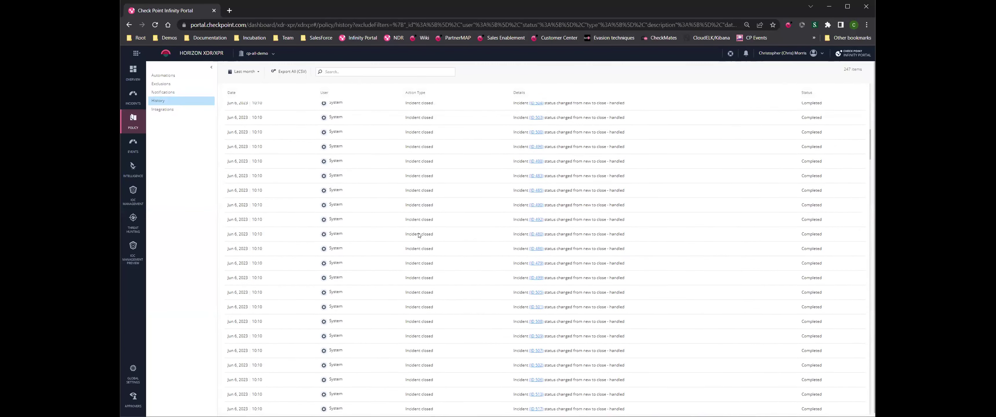
Step: Check the policy's third-party integrations and return to Threat Hunting
{"action": "left_click", "coordinate": [165, 111]}
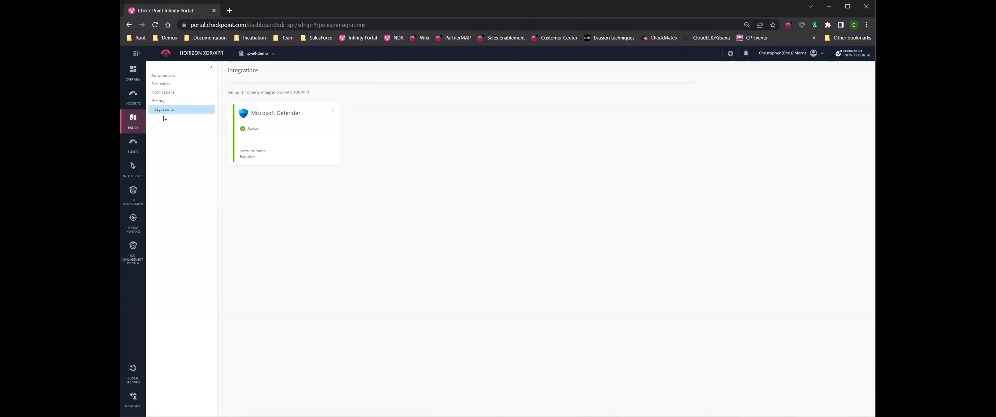
{"action": "left_click", "coordinate": [132, 216]}
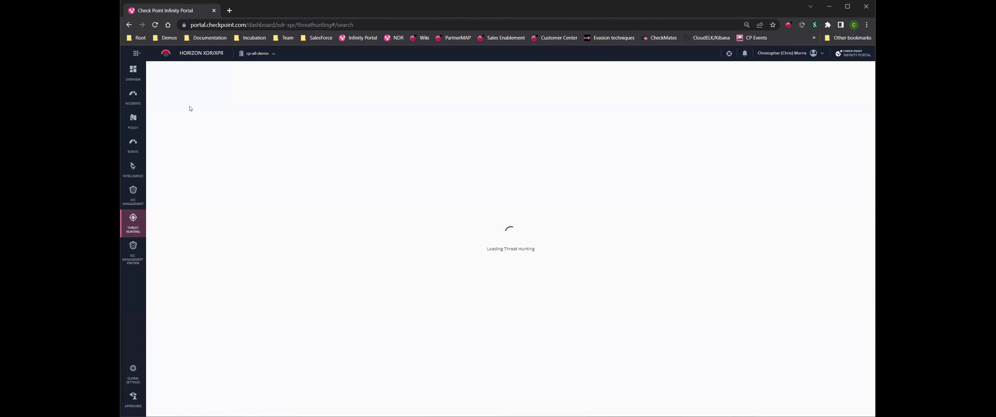
Step: View the overview dashboard and reopen the policy's notification settings
{"action": "left_click", "coordinate": [138, 78]}
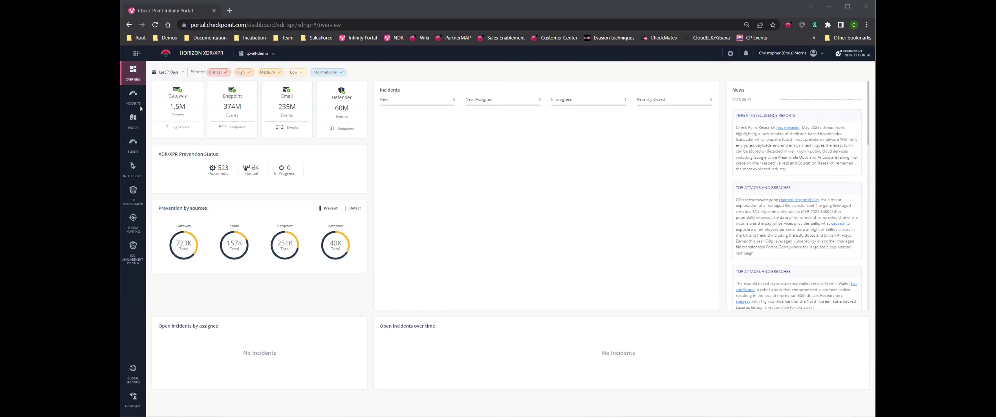
{"action": "left_click", "coordinate": [133, 120]}
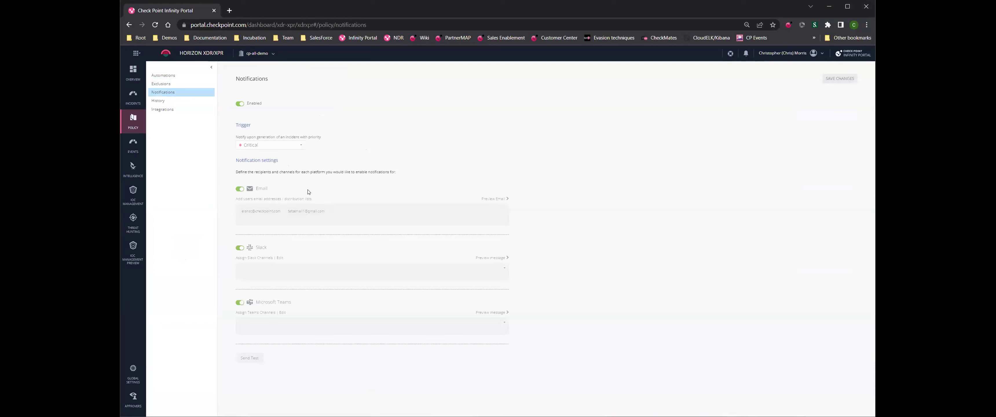